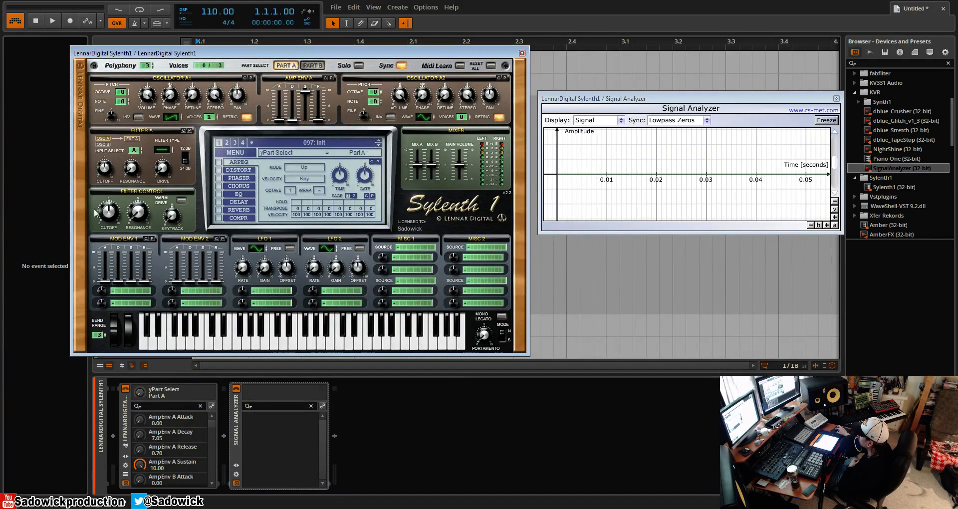
# Step: Set oscillator A1 to the Pulse wave and try Filter A's input routing, ending on input A with the Lowpass type
pyautogui.moveTo(110, 222); pyautogui.dragTo(115, 253)
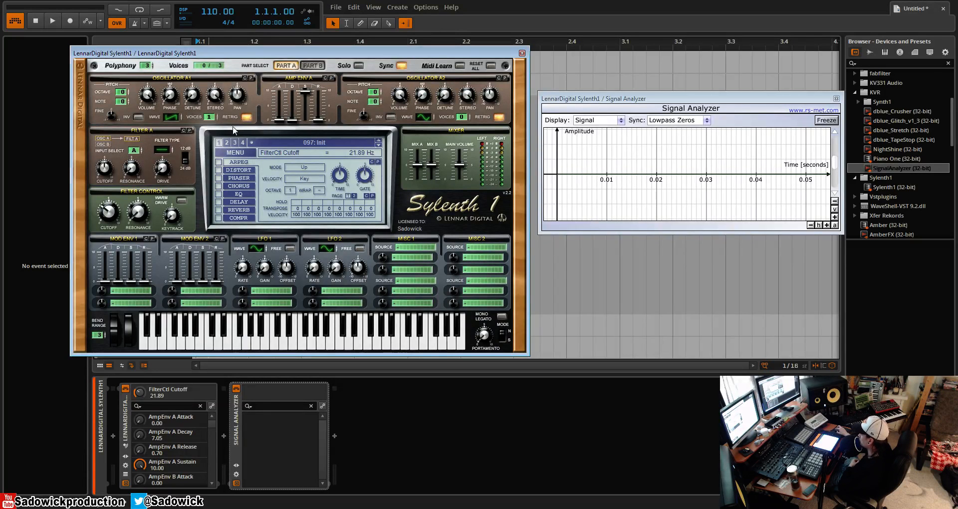
pyautogui.moveTo(133, 151); pyautogui.dragTo(141, 140)
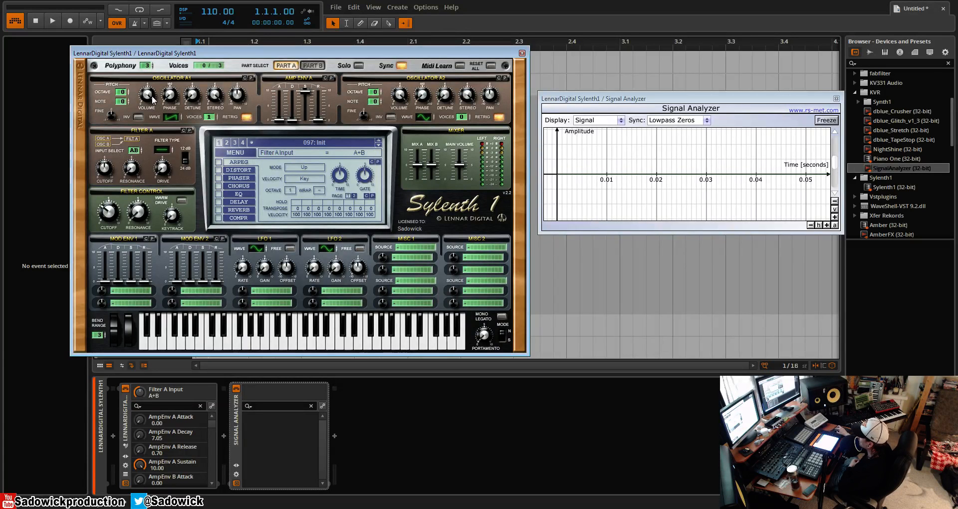
pyautogui.moveTo(184, 114); pyautogui.dragTo(183, 103)
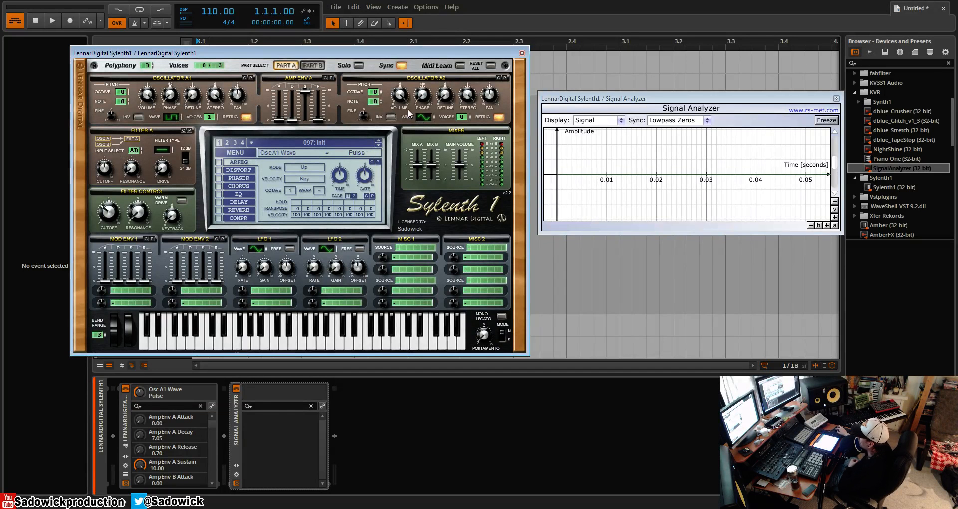
pyautogui.moveTo(134, 151); pyautogui.dragTo(133, 169)
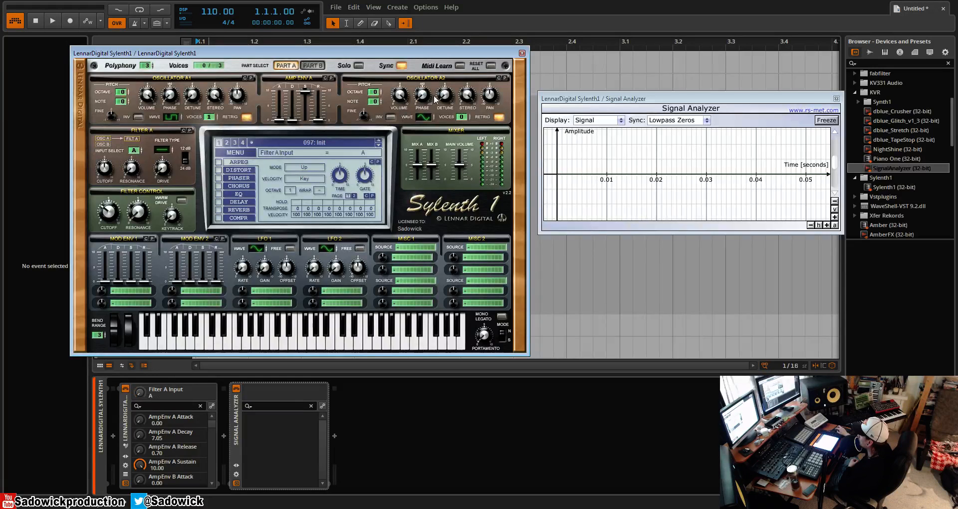
pyautogui.click(170, 149)
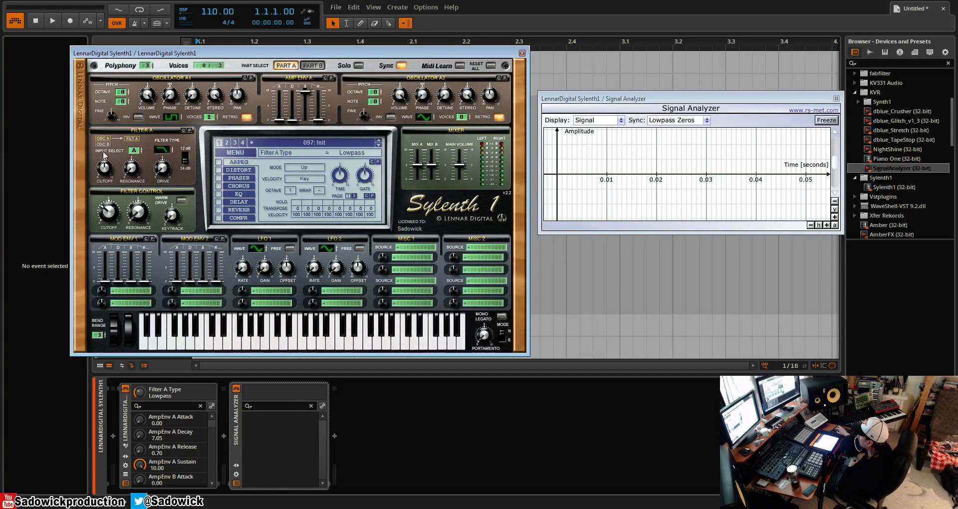
# Step: Set the signal analyzer's sync to Free Running and change its display to Spectrum
pyautogui.click(698, 120)
pyautogui.click(672, 128)
pyautogui.click(598, 120)
pyautogui.click(597, 142)
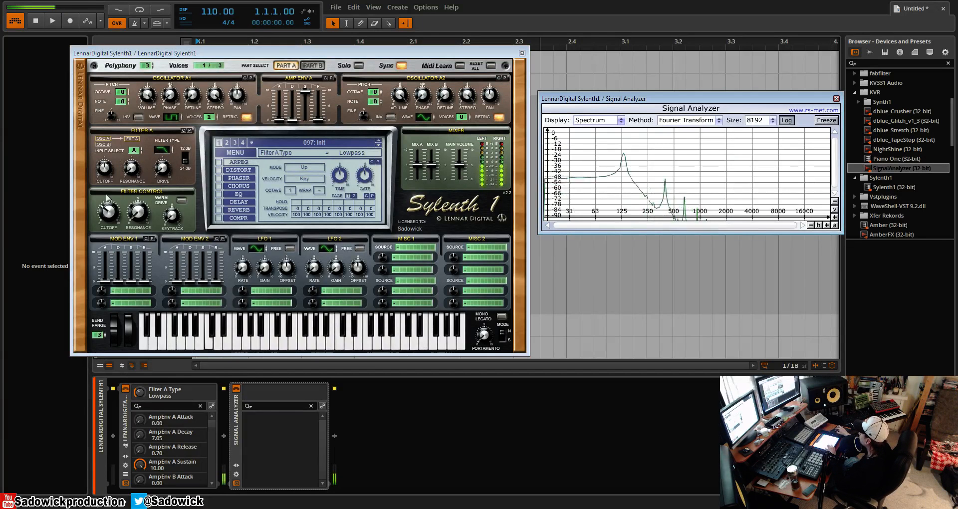
# Step: Initialize the synth preset and try freezing the analyzer's spectrum
pyautogui.click(240, 149)
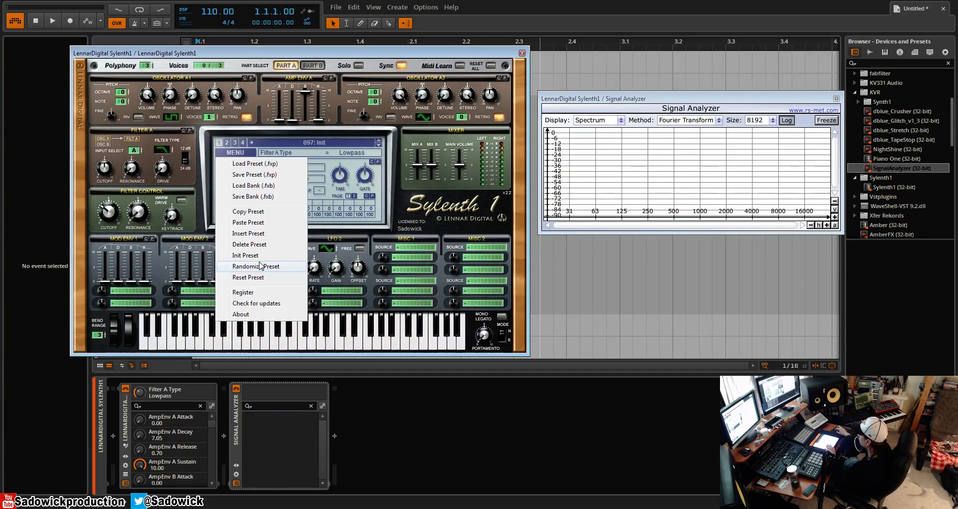
pyautogui.click(252, 264)
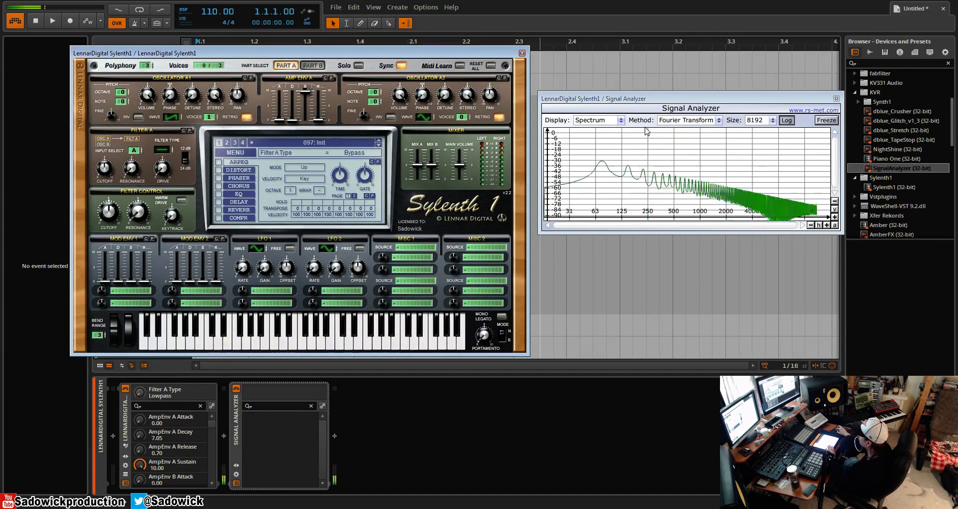
pyautogui.click(826, 122)
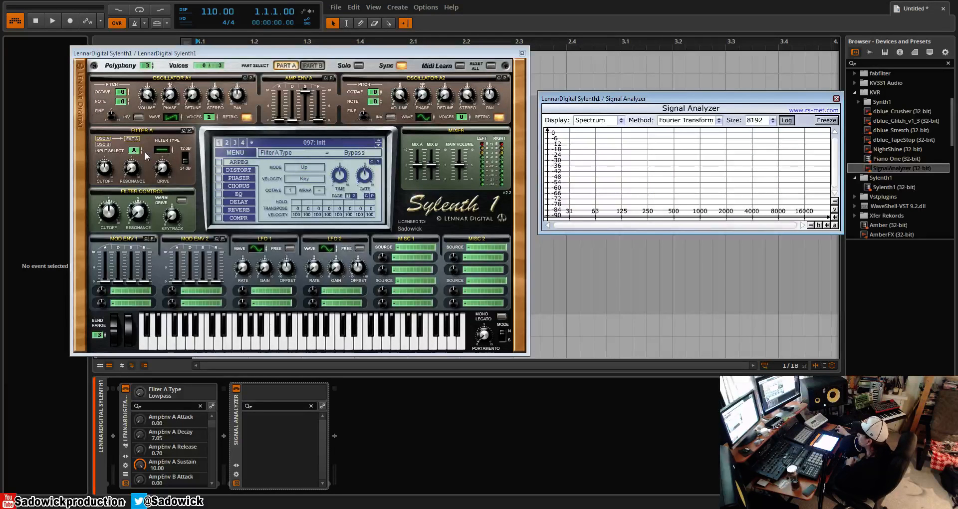
# Step: Set Filter A to Lowpass, clear its resonance, and lower its cutoff to 71.72 Hz
pyautogui.click(138, 171)
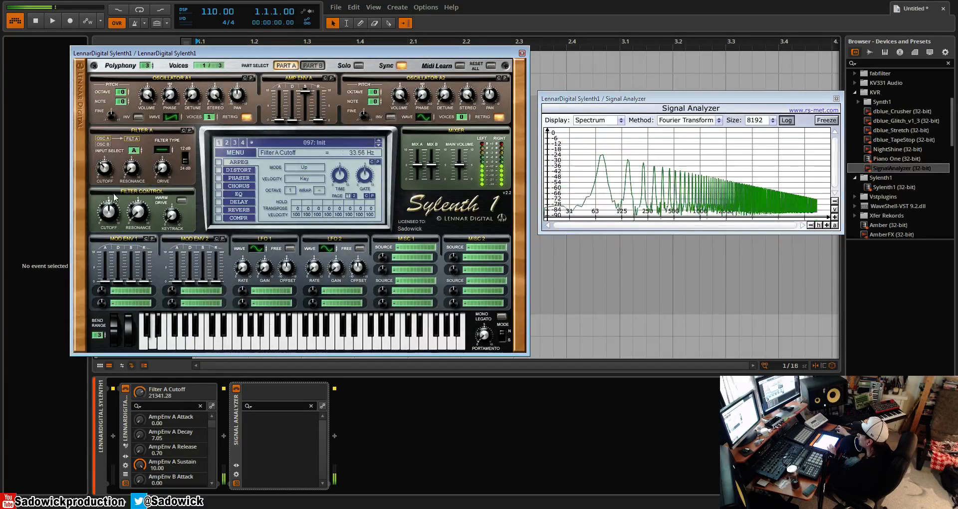
pyautogui.keyDown('ctrl'); pyautogui.click(105, 170); pyautogui.keyUp('ctrl')
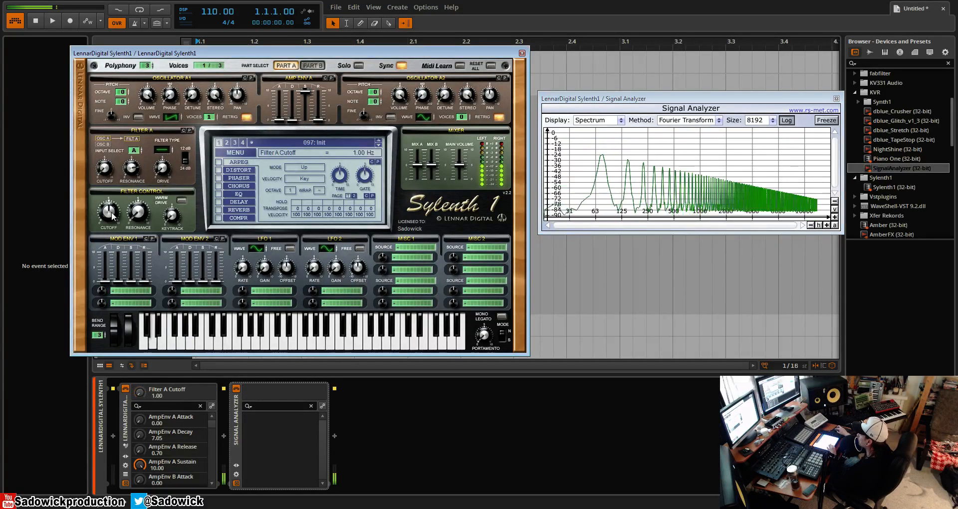
pyautogui.keyDown('ctrl'); pyautogui.click(132, 170); pyautogui.keyUp('ctrl')
pyautogui.click(163, 150)
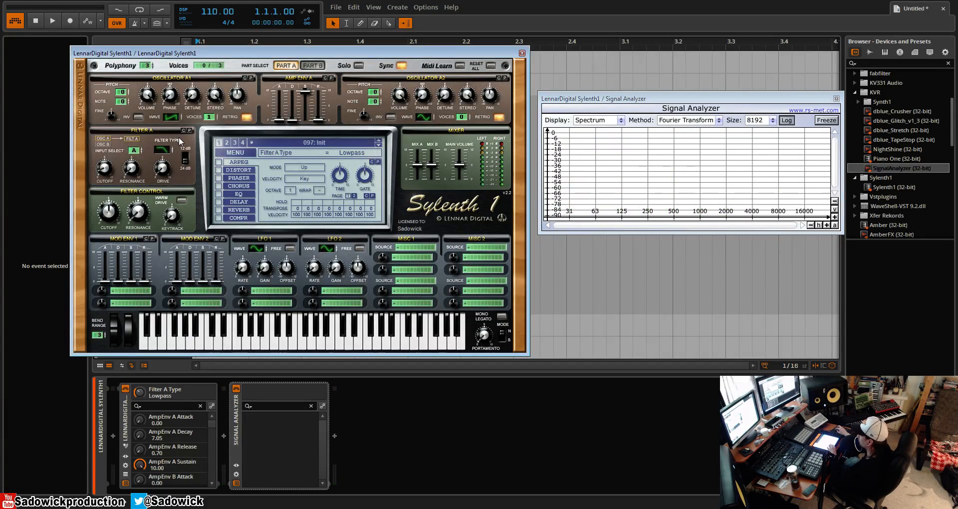
pyautogui.click(110, 168)
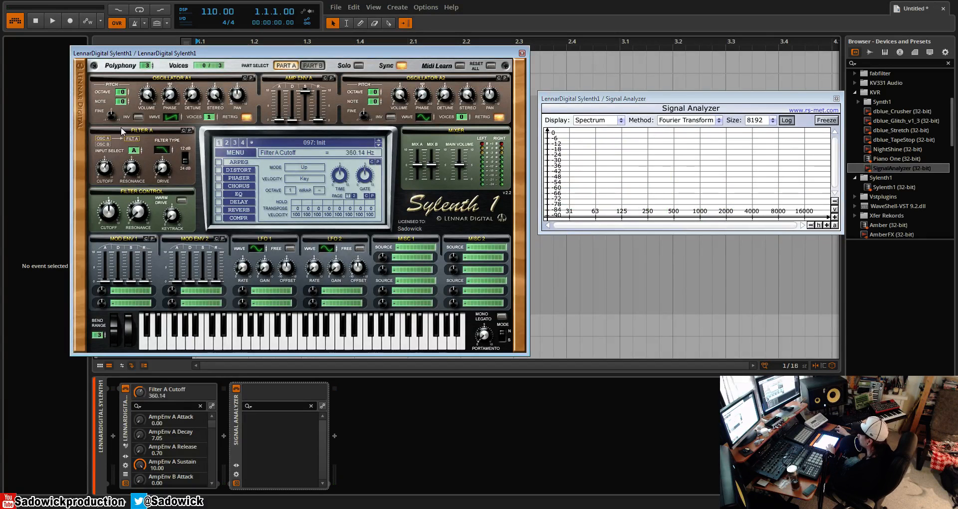
pyautogui.moveTo(107, 169); pyautogui.dragTo(107, 227)
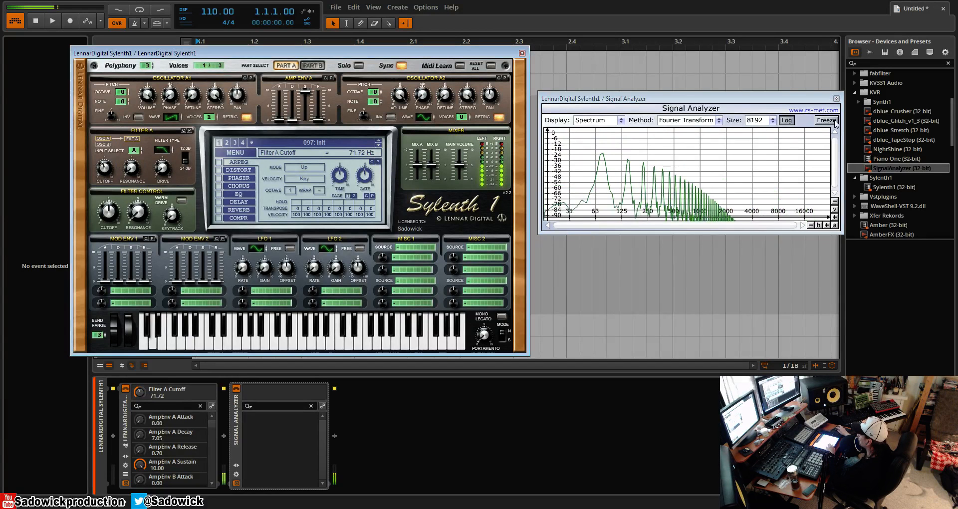
pyautogui.click(667, 177)
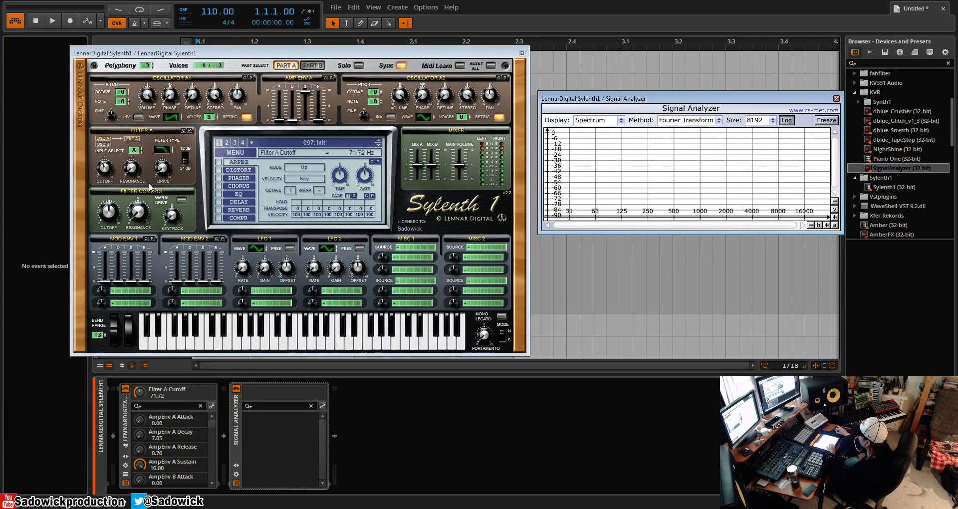
# Step: Sweep Filter A's cutoff with its resonance at 10.00, and bring the resonance back down
pyautogui.moveTo(132, 168); pyautogui.dragTo(167, 28)
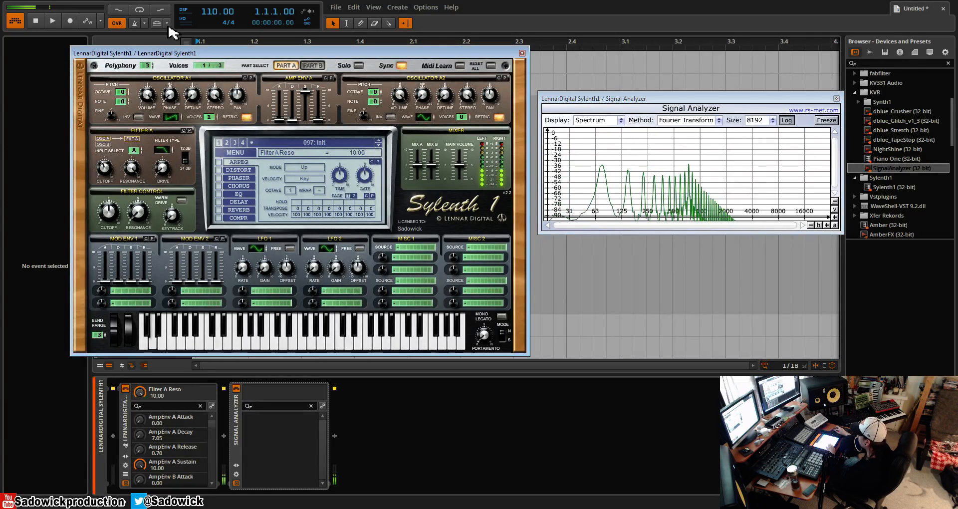
pyautogui.moveTo(104, 167); pyautogui.dragTo(158, 146)
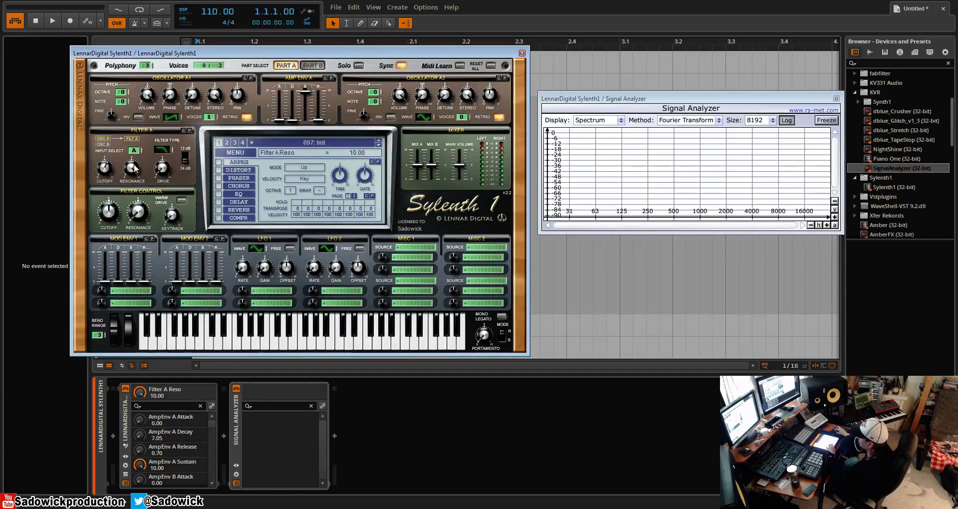
pyautogui.moveTo(133, 170); pyautogui.dragTo(148, 352)
# Step: Change Filter A to Highpass and audition raised resonance while sweeping its cutoff, ending at 185.30 Hz
pyautogui.moveTo(162, 152); pyautogui.dragTo(167, 134)
pyautogui.moveTo(104, 171); pyautogui.dragTo(112, 191)
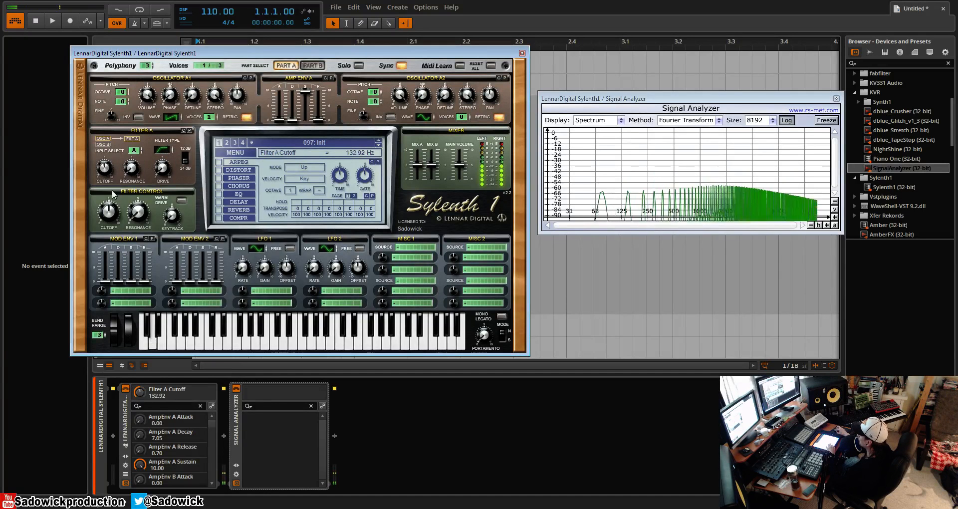
pyautogui.click(135, 172)
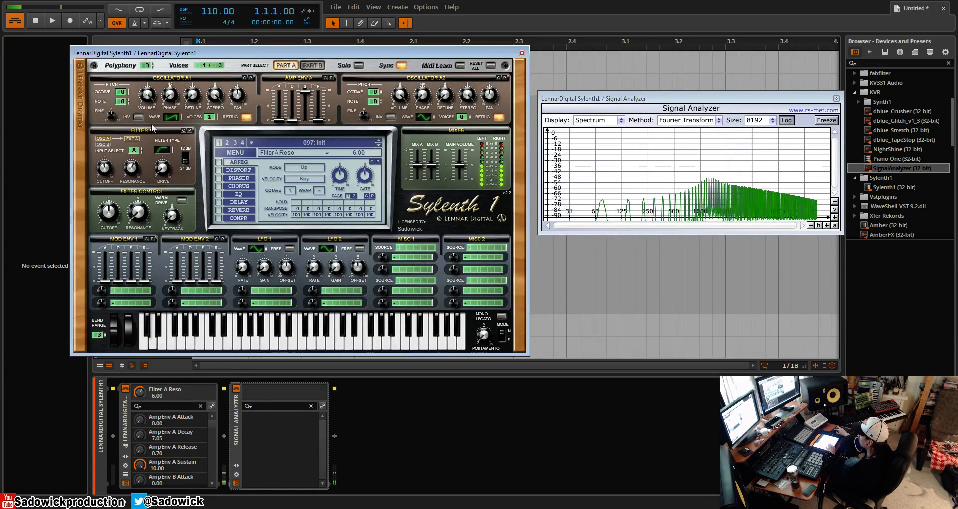
pyautogui.moveTo(107, 167)
pyautogui.mouseDown()
pyautogui.moveTo(113, 156)
pyautogui.moveTo(119, 186)
pyautogui.moveTo(121, 178)
pyautogui.mouseUp()
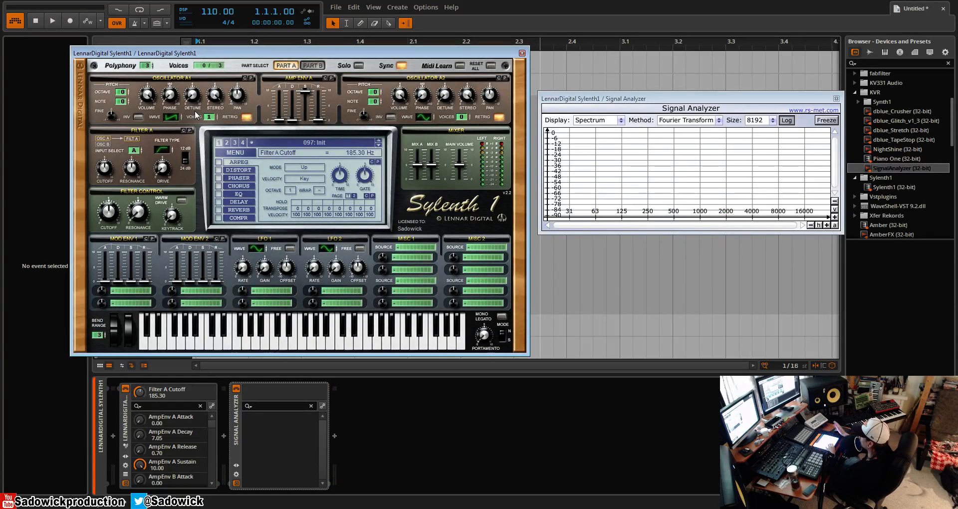
pyautogui.click(133, 170)
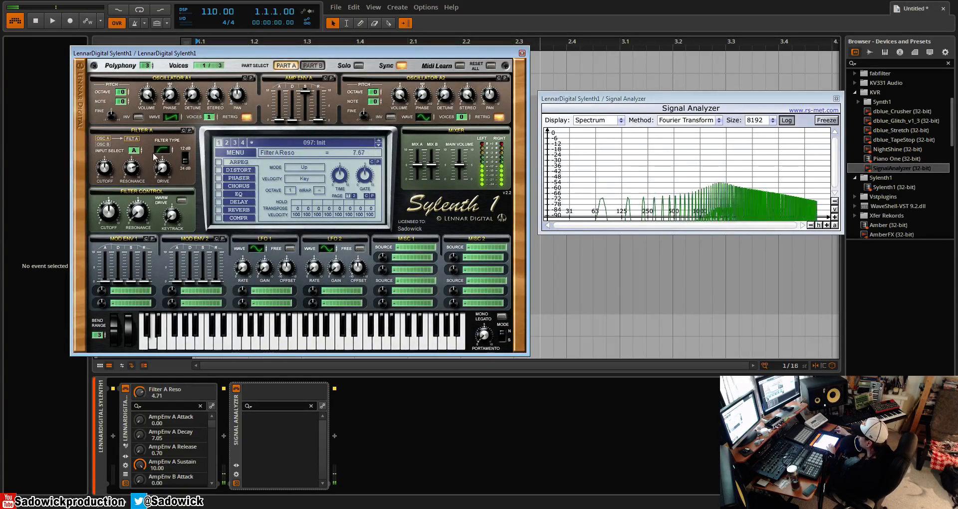
# Step: Change Filter A to Bandpass and sweep its cutoff, ending at 75.20 Hz
pyautogui.click(166, 146)
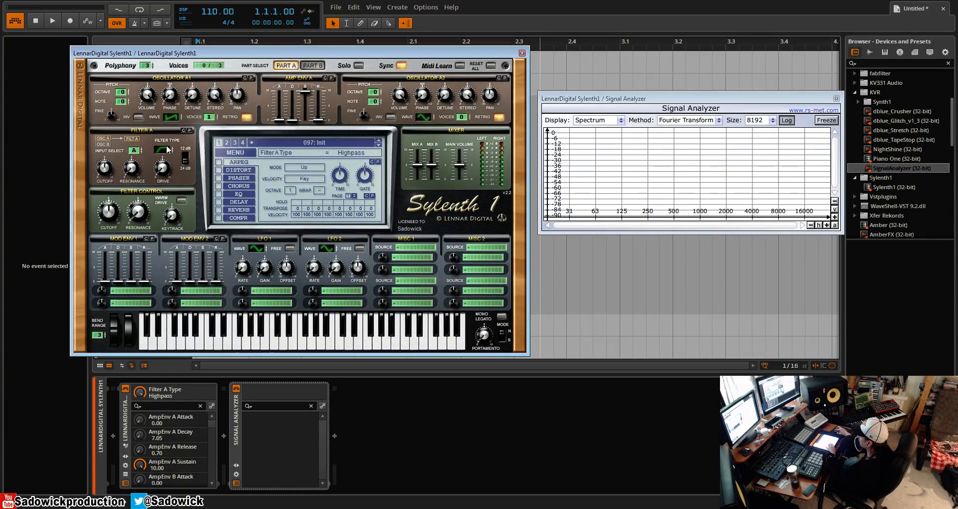
pyautogui.click(166, 152)
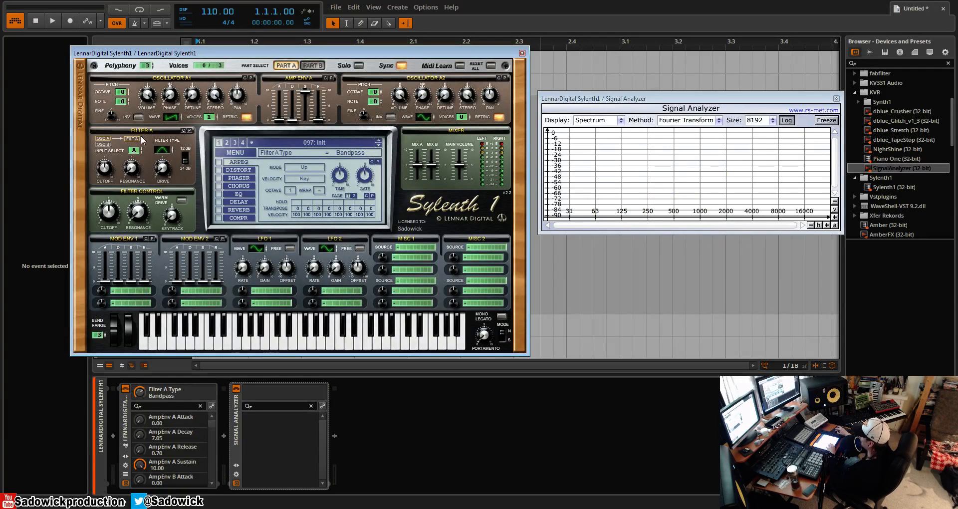
pyautogui.moveTo(104, 168); pyautogui.dragTo(161, 159)
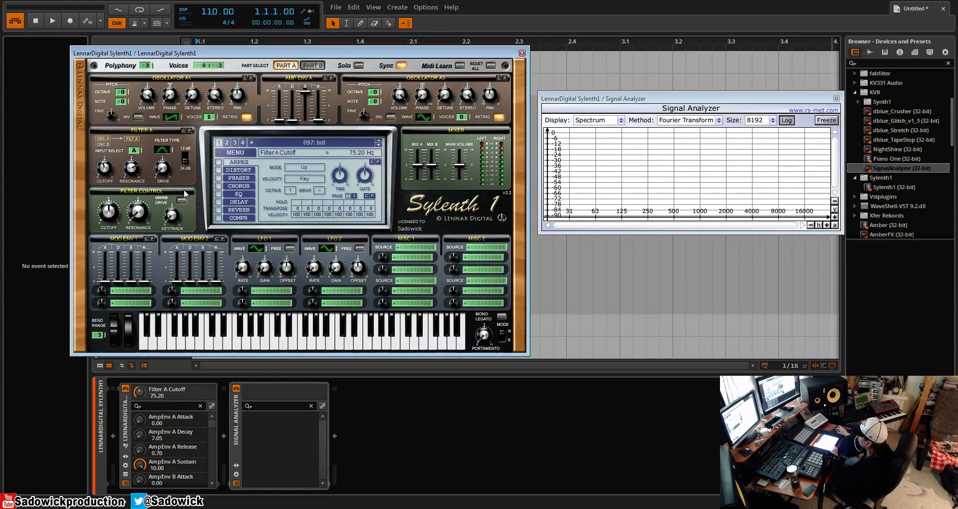
# Step: Change the analyzer's display to Signal and open Filter A's cutoff to 21341.28 Hz
pyautogui.click(611, 119)
pyautogui.click(613, 137)
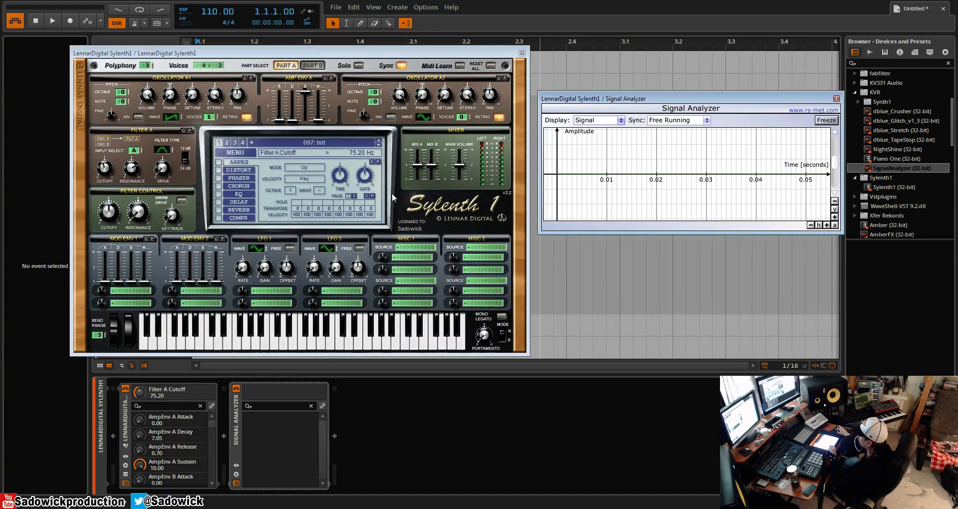
pyautogui.click(131, 168)
pyautogui.click(105, 170)
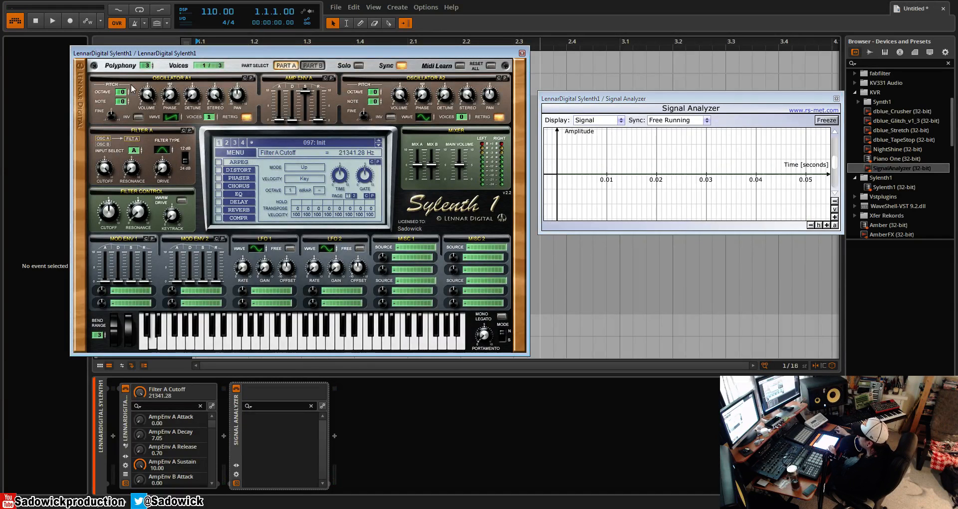
# Step: Initialize the synth preset again and set the analyzer's sync to Lowpass Zeros
pyautogui.click(233, 151)
pyautogui.click(246, 256)
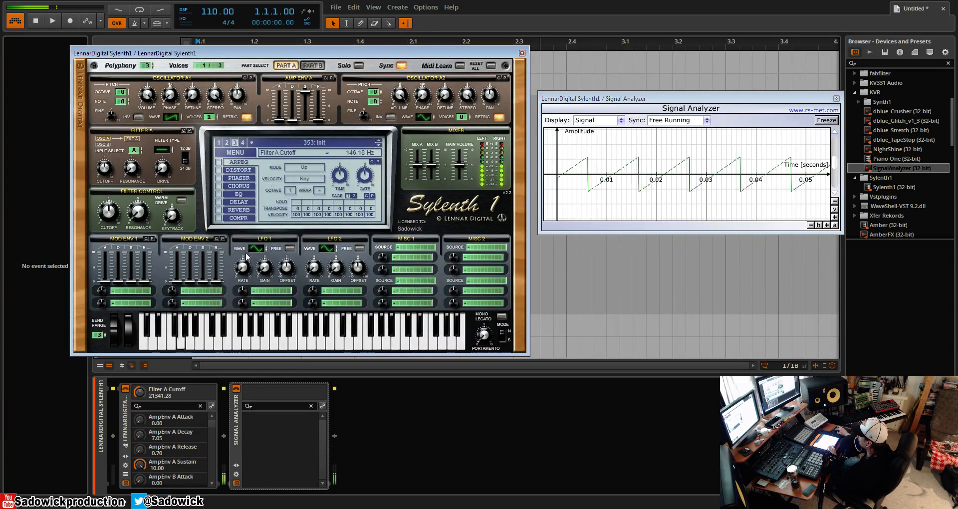
pyautogui.click(695, 120)
pyautogui.click(683, 141)
# Step: Set oscillator A1 to the Pulse wave and Filter A to Lowpass with a 185.30 Hz cutoff
pyautogui.click(170, 116)
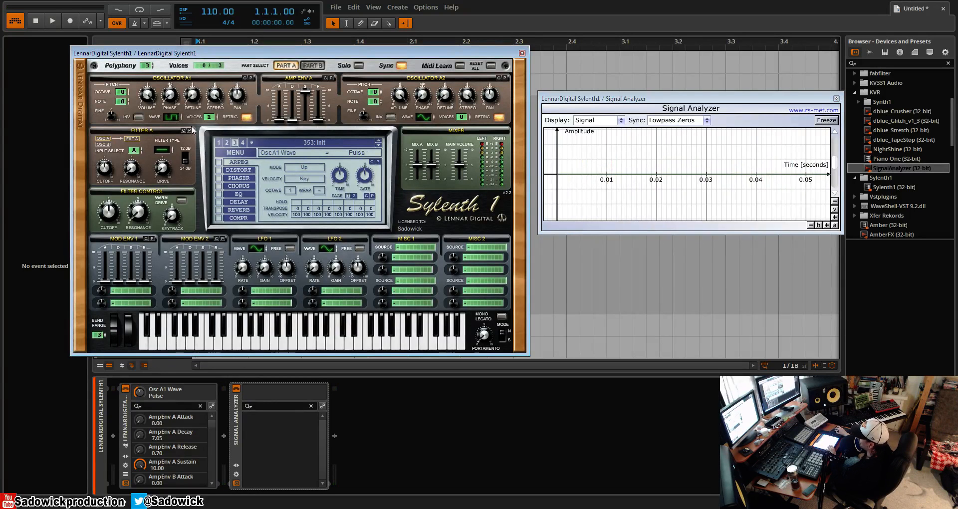
pyautogui.click(168, 148)
pyautogui.moveTo(106, 173); pyautogui.dragTo(124, 160)
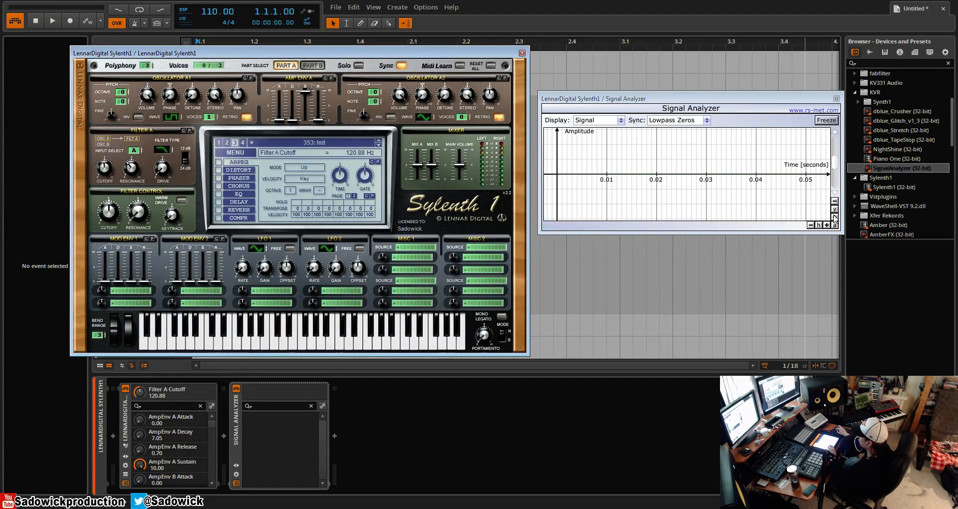
pyautogui.click(835, 216)
pyautogui.click(834, 216)
pyautogui.moveTo(109, 167); pyautogui.dragTo(113, 170)
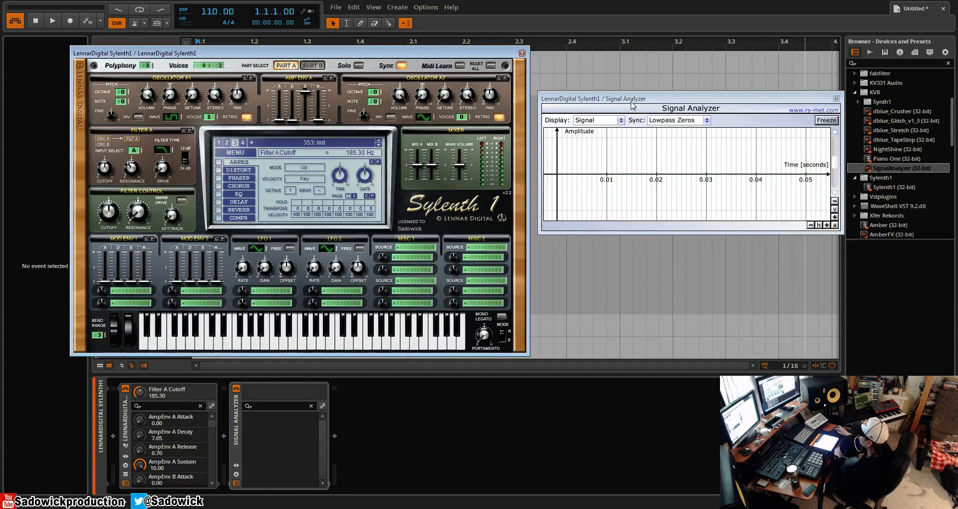
# Step: Try raising Filter A's drive to about 2.57 while watching the waveform in the analyzer
pyautogui.click(598, 120)
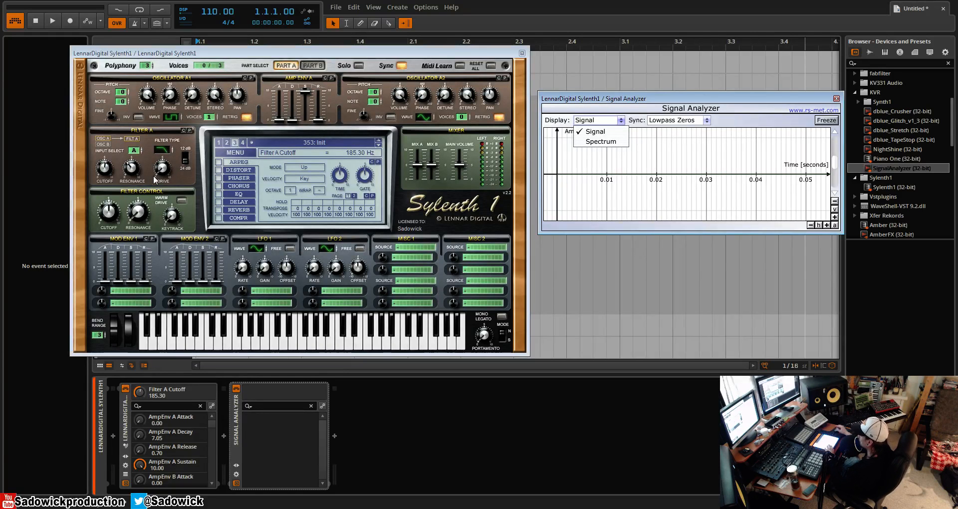
pyautogui.moveTo(162, 168); pyautogui.dragTo(163, 153)
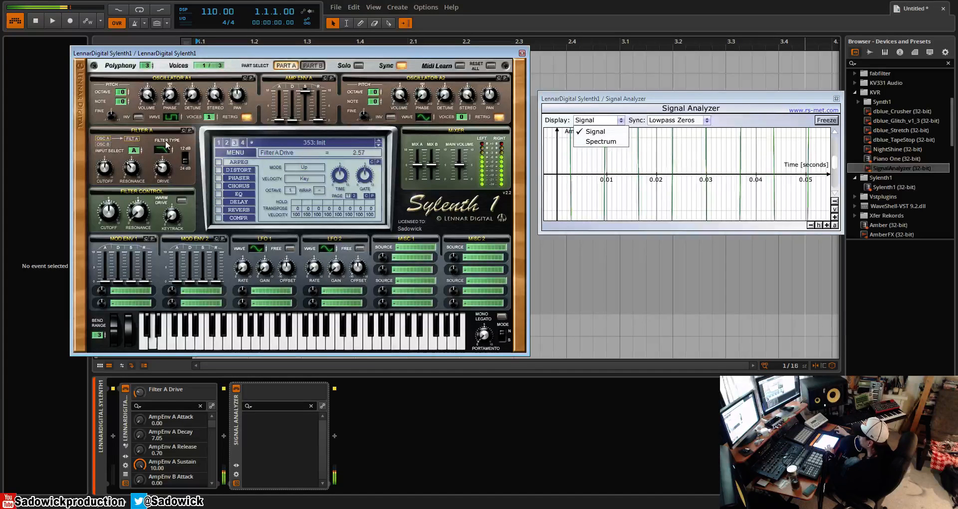
pyautogui.click(835, 202)
pyautogui.click(835, 201)
pyautogui.click(833, 217)
# Step: Change the analyzer's display to Spectrum and audition Filter A's drive with the cutoff at 456.60 Hz, returning the drive to 0.00
pyautogui.click(621, 121)
pyautogui.click(599, 141)
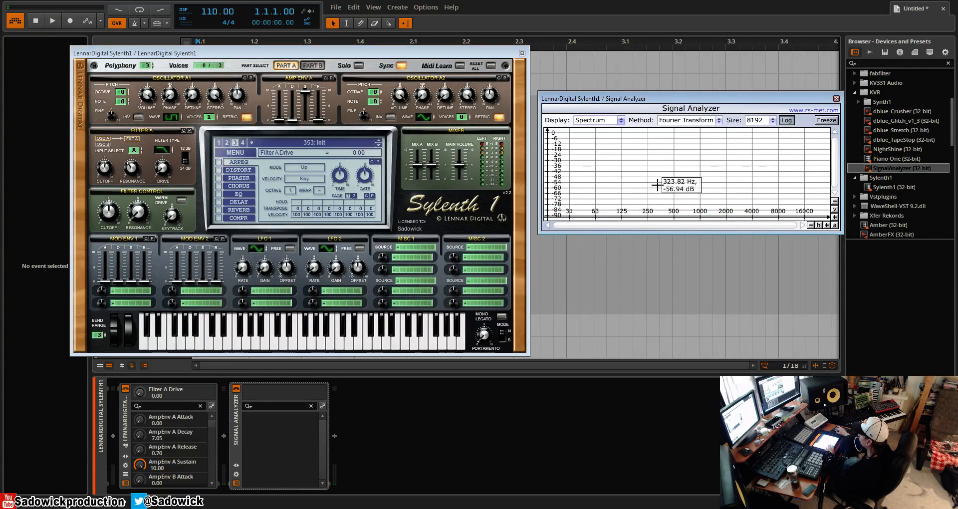
pyautogui.moveTo(162, 169); pyautogui.dragTo(169, 136)
pyautogui.moveTo(118, 165); pyautogui.dragTo(125, 170)
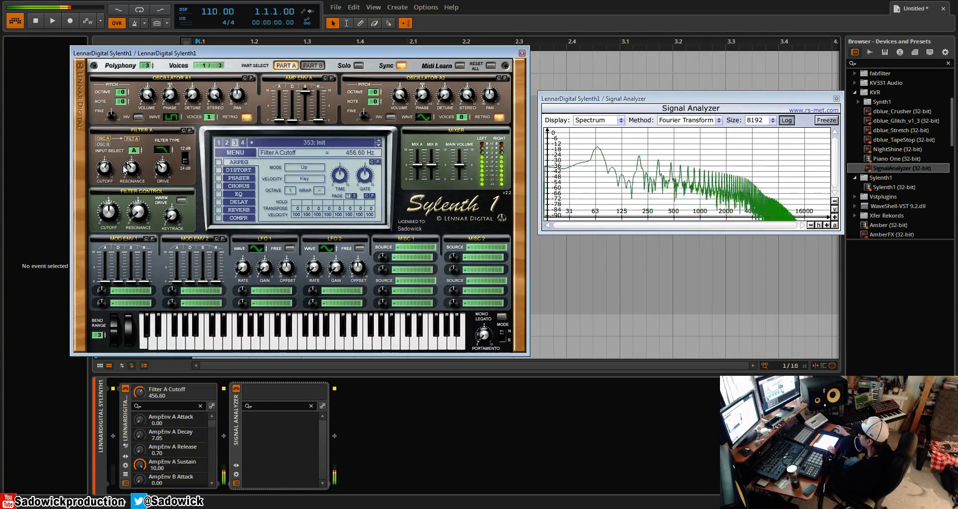
pyautogui.moveTo(164, 170); pyautogui.dragTo(172, 186)
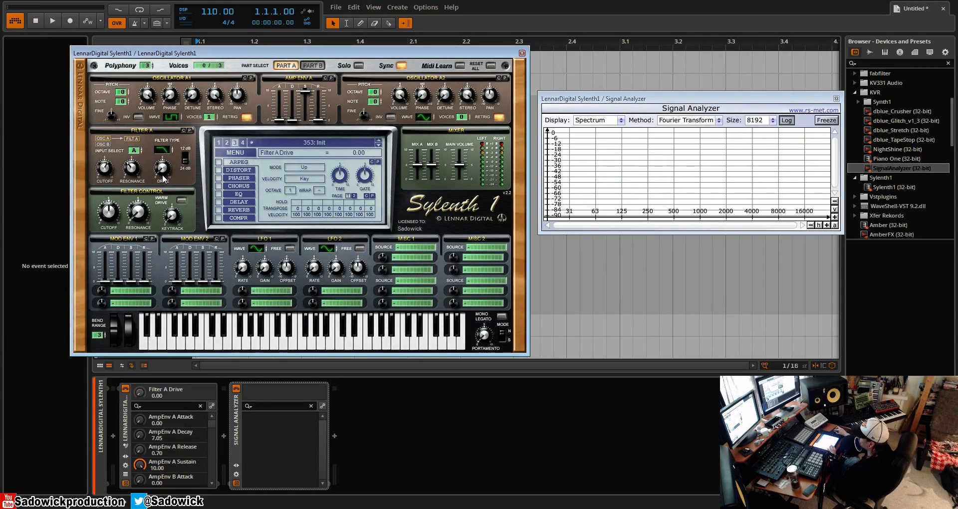
# Step: Audition Filter A's drive at 3.43 with the cutoff lowered to 126.76 Hz while watching the spectrum
pyautogui.moveTo(170, 160); pyautogui.dragTo(168, 151)
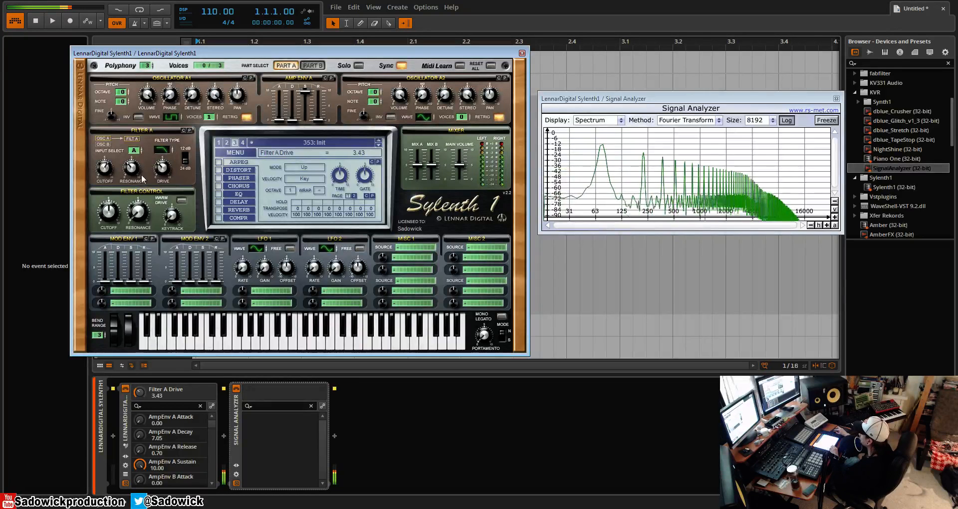
pyautogui.moveTo(106, 171); pyautogui.dragTo(109, 187)
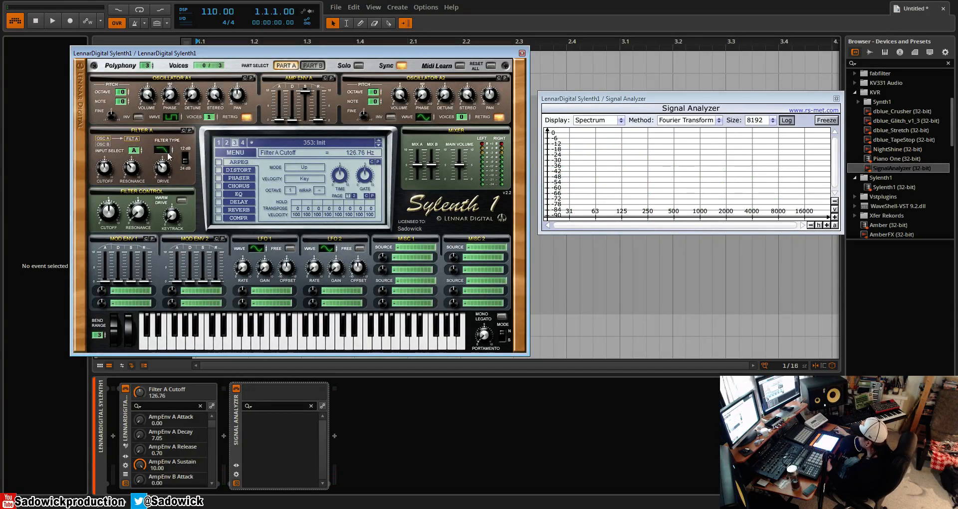
# Step: Initialize the synth preset again and set Filter A to Lowpass with a resonance of 3.57
pyautogui.click(235, 153)
pyautogui.click(245, 256)
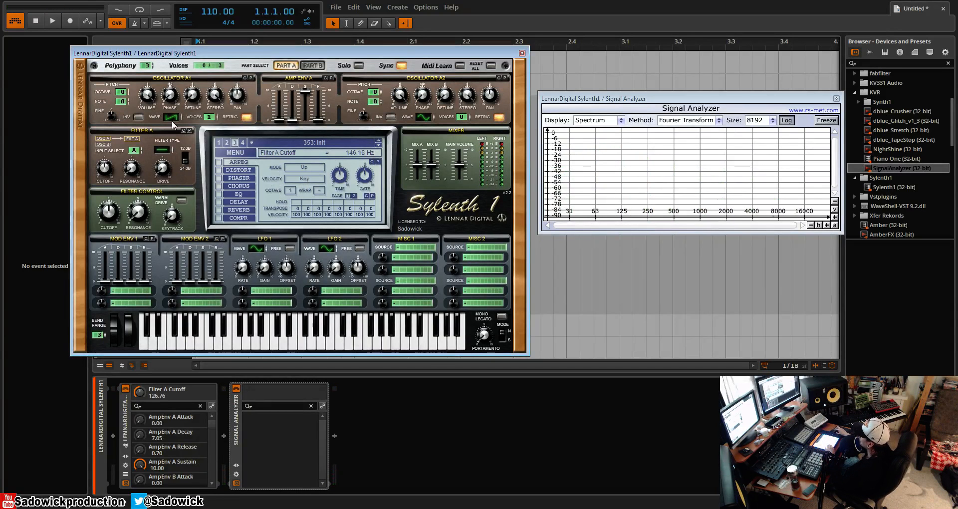
pyautogui.click(165, 149)
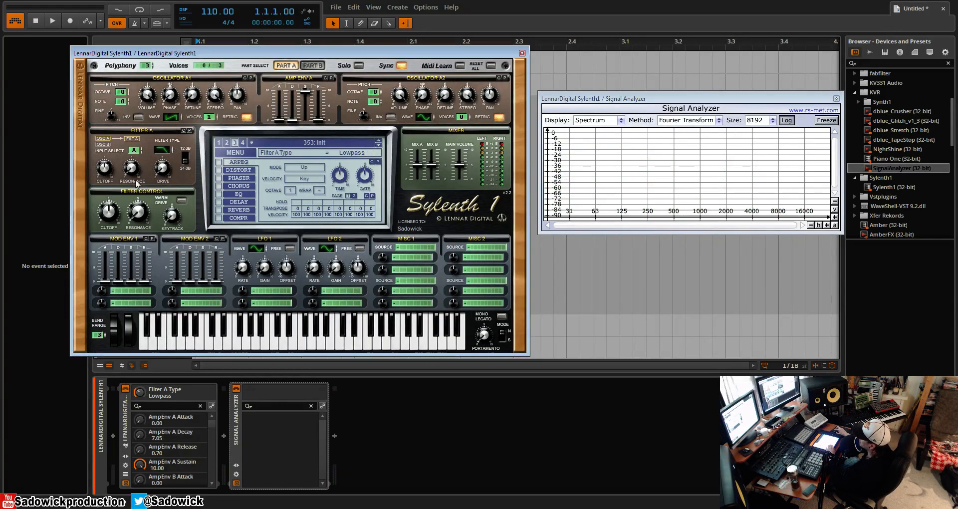
pyautogui.moveTo(105, 174); pyautogui.dragTo(131, 162)
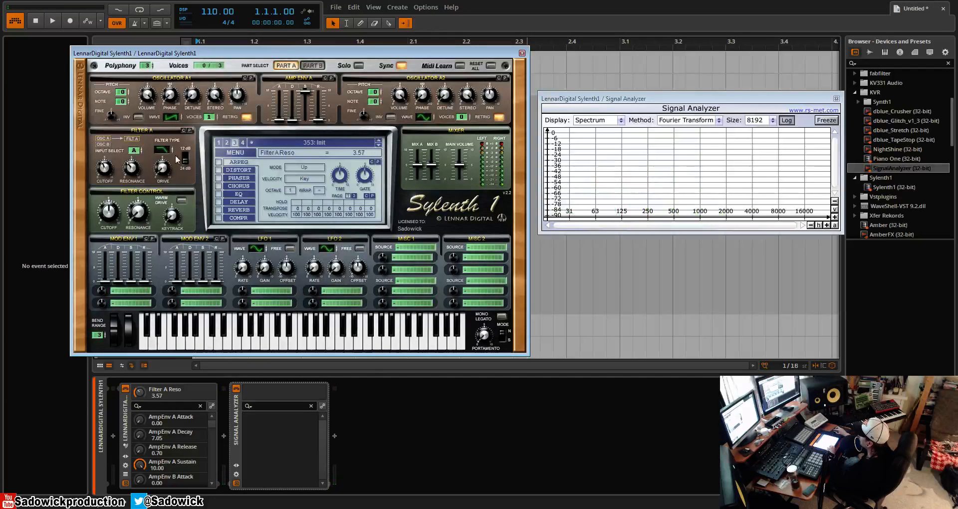
# Step: Set oscillator A1's wave to Noise and Filter A's cutoff to 139.38 Hz
pyautogui.moveTo(171, 117); pyautogui.dragTo(185, 54)
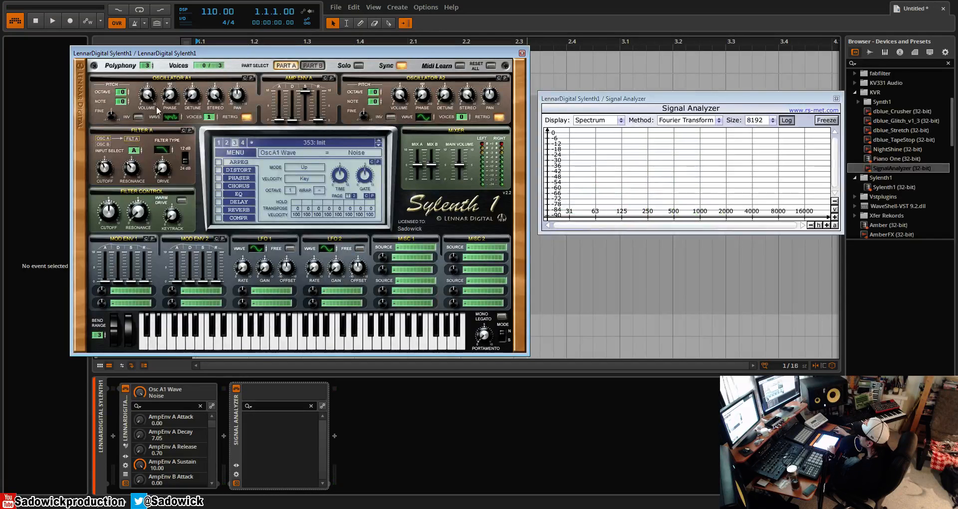
pyautogui.moveTo(131, 170); pyautogui.dragTo(106, 160)
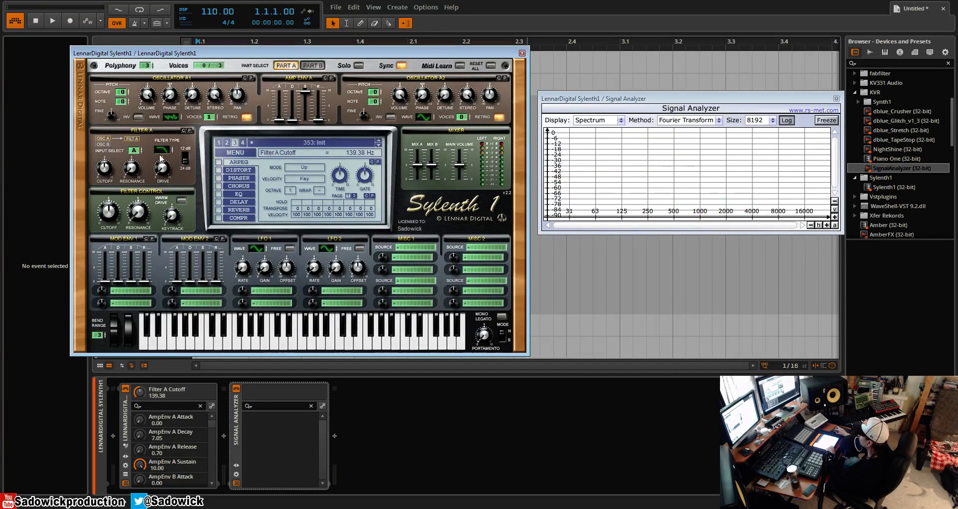
pyautogui.click(162, 150)
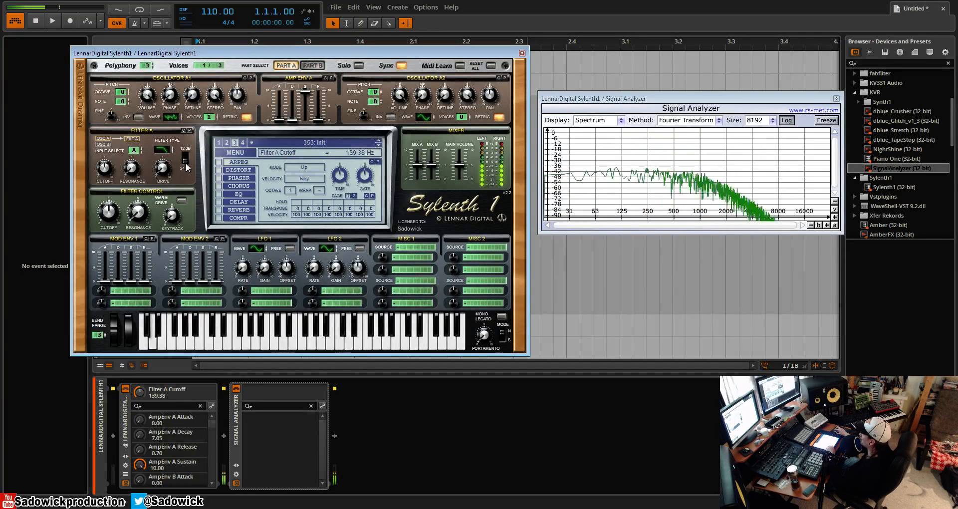
# Step: Compare Filter A's 12 dB and 24 dB slopes on the noise, finishing with the cutoff at 19.91 Hz and the slope at 12 dB
pyautogui.click(187, 166)
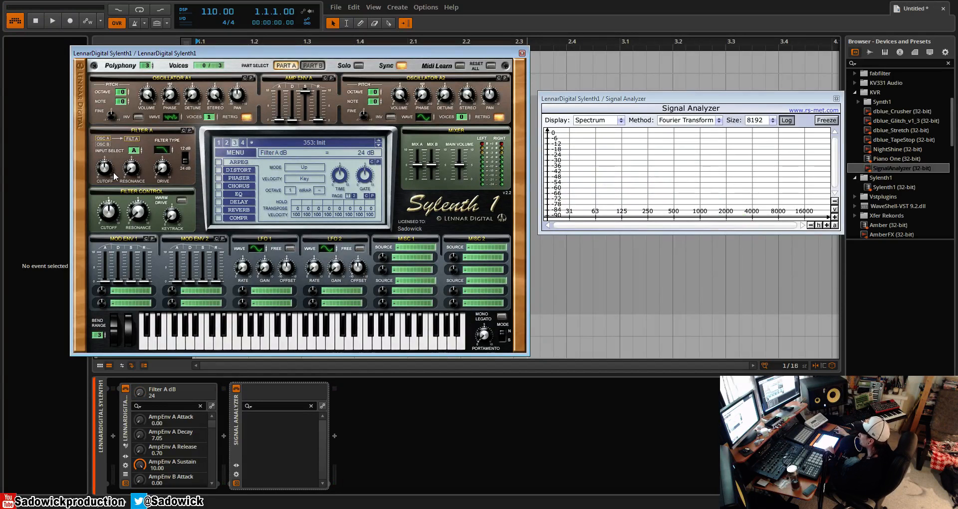
pyautogui.click(184, 160)
pyautogui.click(185, 160)
pyautogui.click(163, 153)
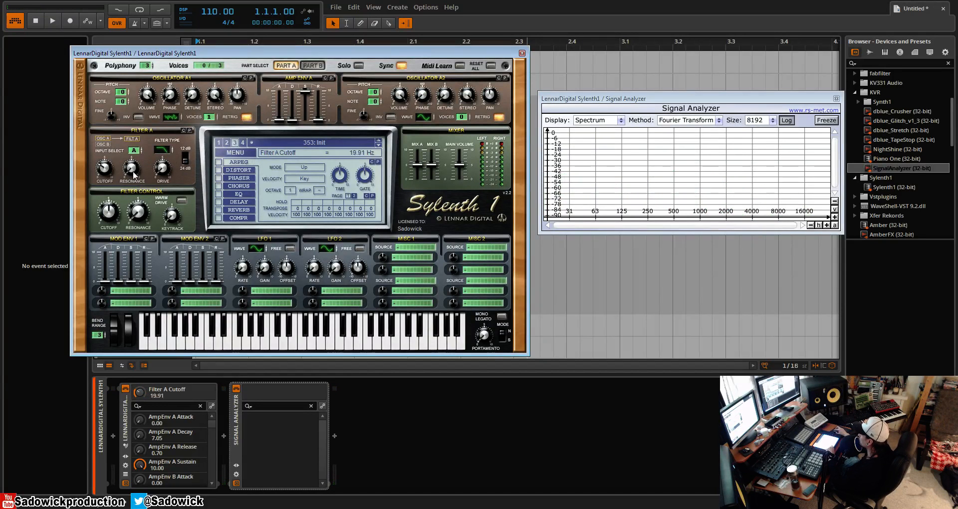
pyautogui.click(185, 159)
pyautogui.click(185, 159)
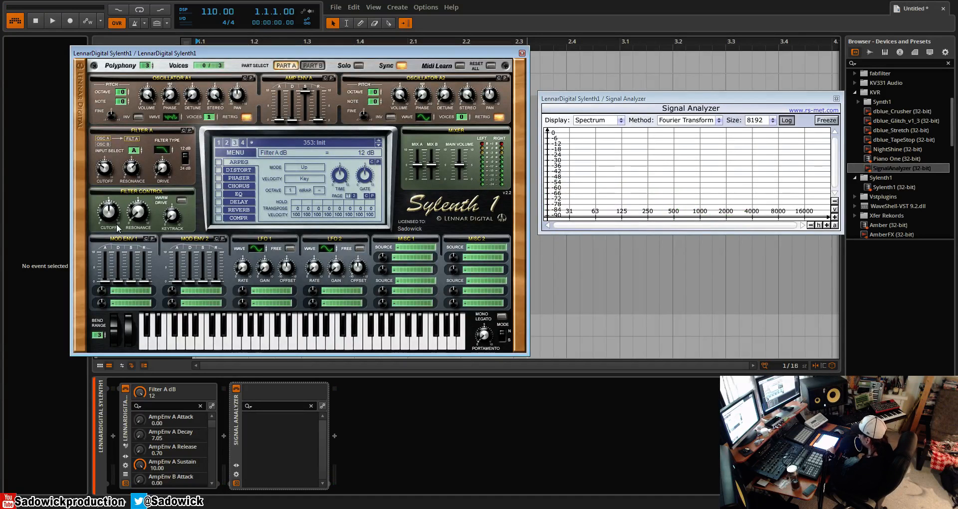
# Step: Switch oscillator A1 from Noise back to a tonal wave and raise Filter A's drive to 4.43
pyautogui.click(170, 117)
pyautogui.moveTo(167, 151)
pyautogui.mouseDown()
pyautogui.moveTo(167, 142)
pyautogui.moveTo(169, 164)
pyautogui.moveTo(167, 134)
pyautogui.mouseUp()
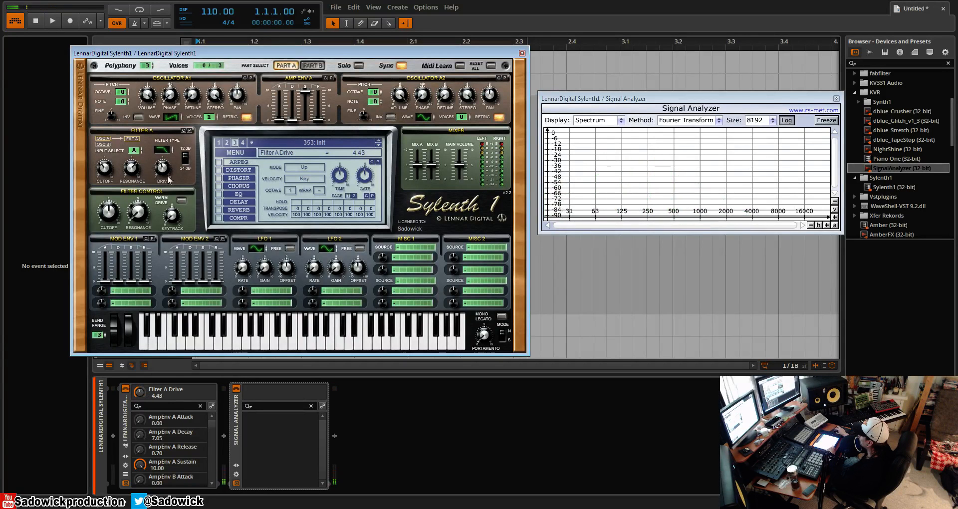
# Step: Lower the Filter Control cutoff to 24.07 Hz and enable a lowpass type for Filter B in Part B, finishing in Part A
pyautogui.moveTo(107, 219); pyautogui.dragTo(109, 223)
pyautogui.click(315, 66)
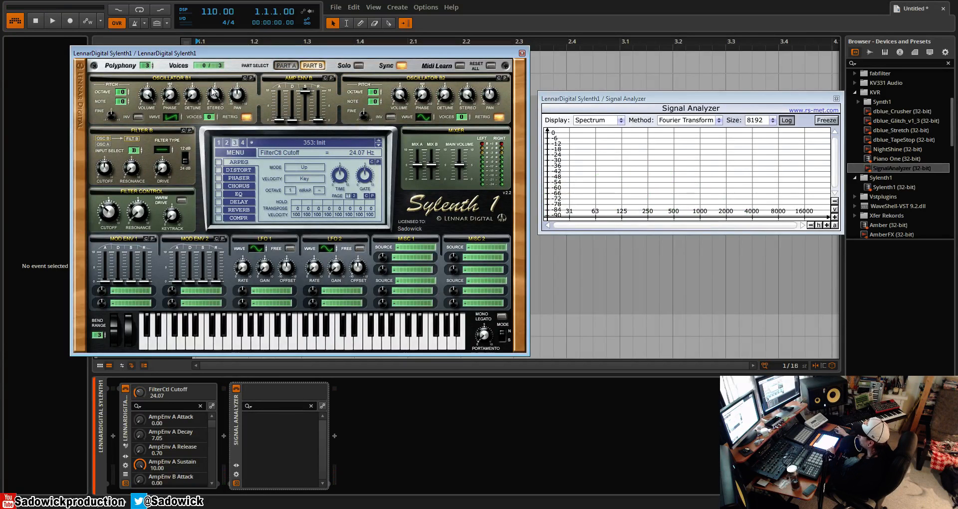
pyautogui.click(287, 66)
pyautogui.click(313, 66)
pyautogui.click(166, 148)
pyautogui.click(287, 65)
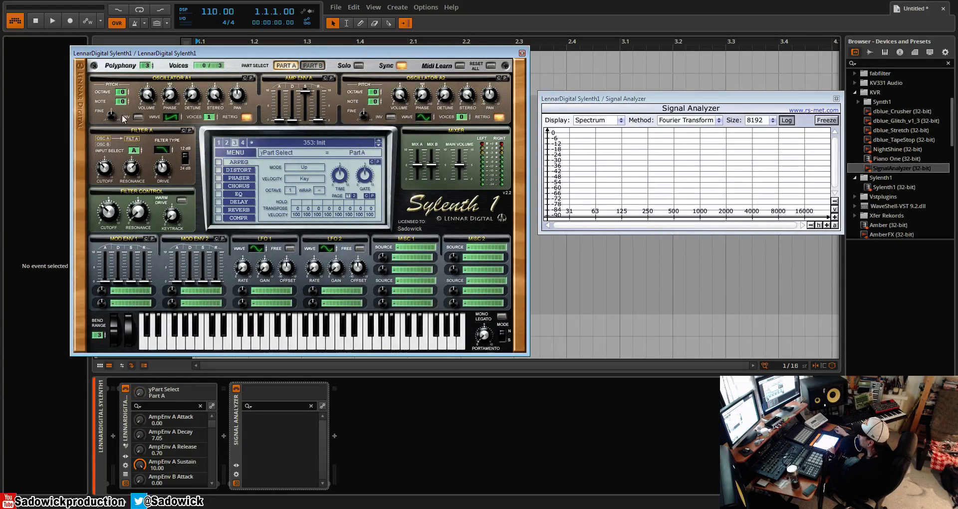
# Step: Sweep the Filter Control cutoff up to 234.94 Hz and back down to 62.20 Hz
pyautogui.moveTo(111, 216); pyautogui.dragTo(165, 191)
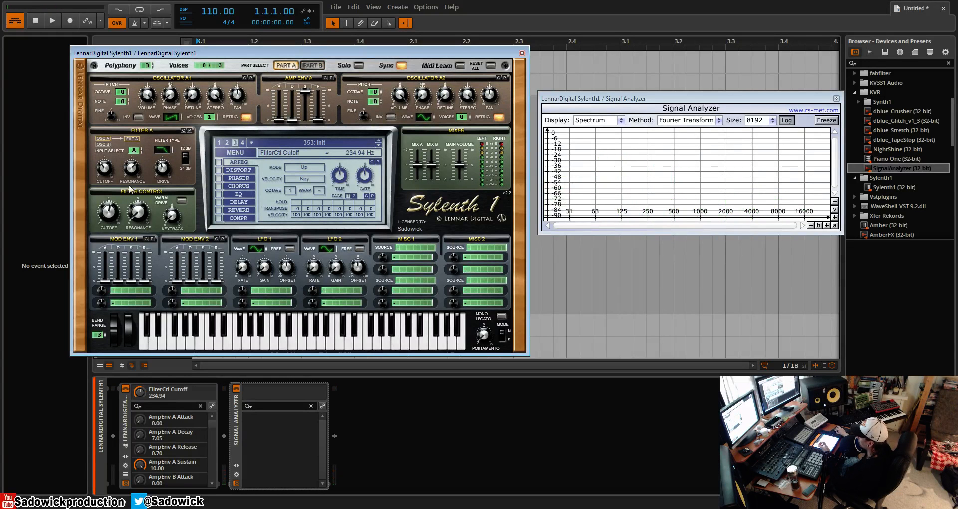
pyautogui.moveTo(134, 218)
pyautogui.mouseDown()
pyautogui.moveTo(144, 198)
pyautogui.moveTo(131, 202)
pyautogui.moveTo(151, 211)
pyautogui.moveTo(113, 214)
pyautogui.moveTo(113, 228)
pyautogui.moveTo(122, 226)
pyautogui.mouseUp()
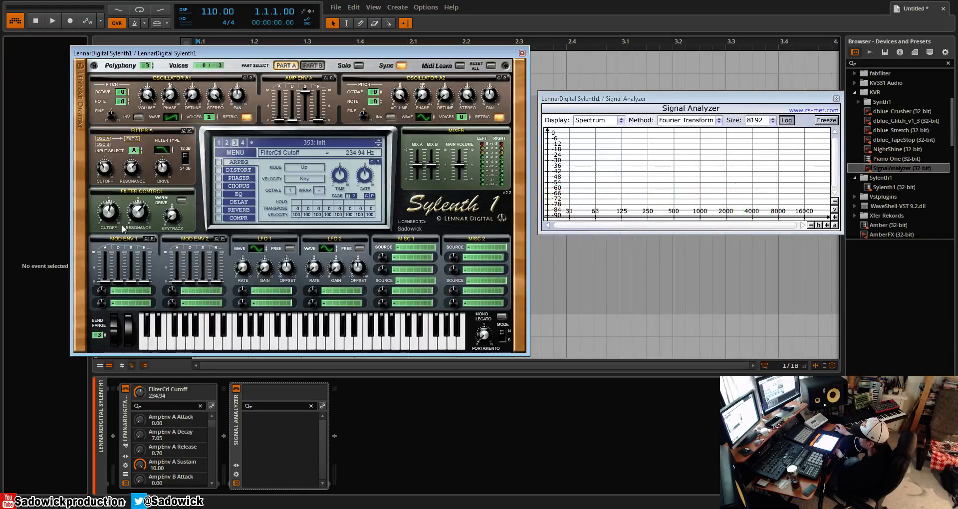
pyautogui.moveTo(106, 213); pyautogui.dragTo(99, 223)
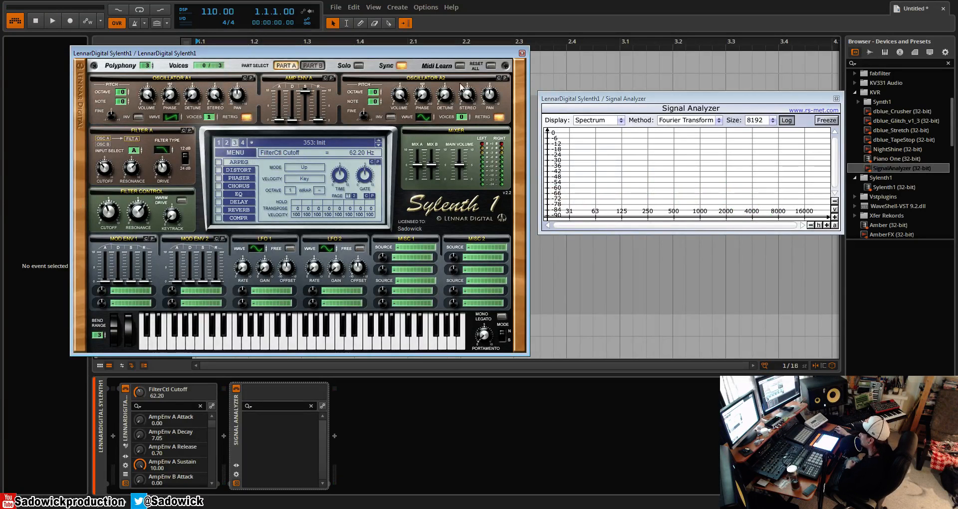
# Step: Set oscillator A2 to a Pulse wave with 2 voices and Filter A's input to A
pyautogui.moveTo(429, 120); pyautogui.dragTo(468, 108)
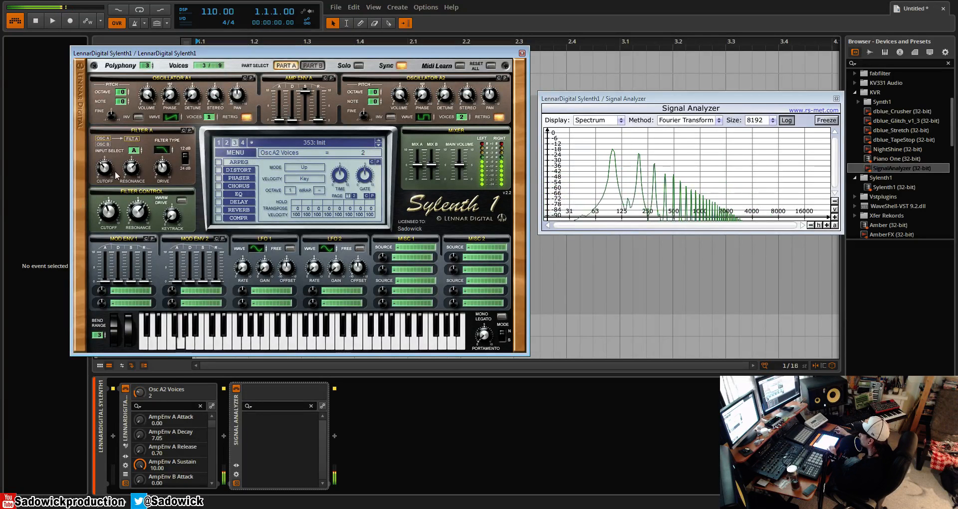
pyautogui.click(134, 150)
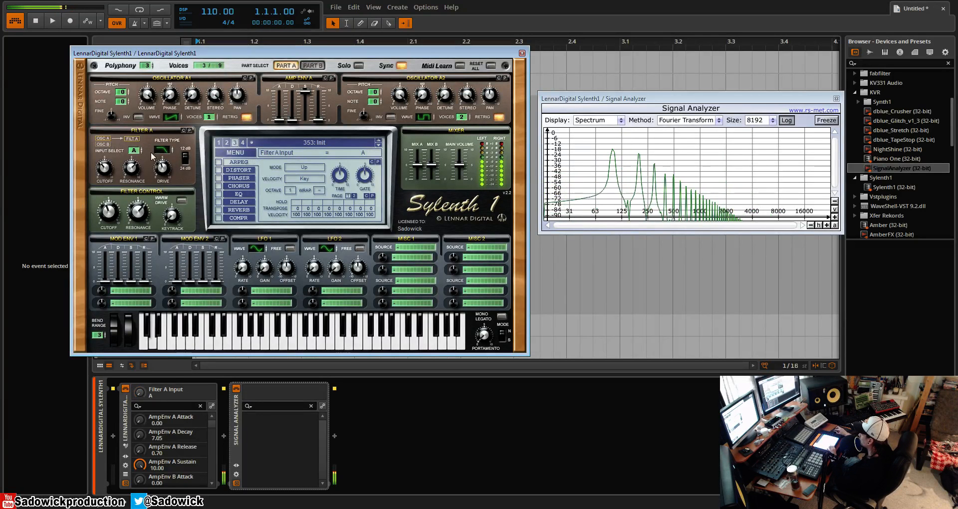
# Step: Set Filter B's input to BA and its cutoff to 160.71 Hz in Part B, then return to Part A and reposition the synth window
pyautogui.click(313, 65)
pyautogui.click(112, 160)
pyautogui.click(134, 150)
pyautogui.moveTo(106, 167); pyautogui.dragTo(110, 180)
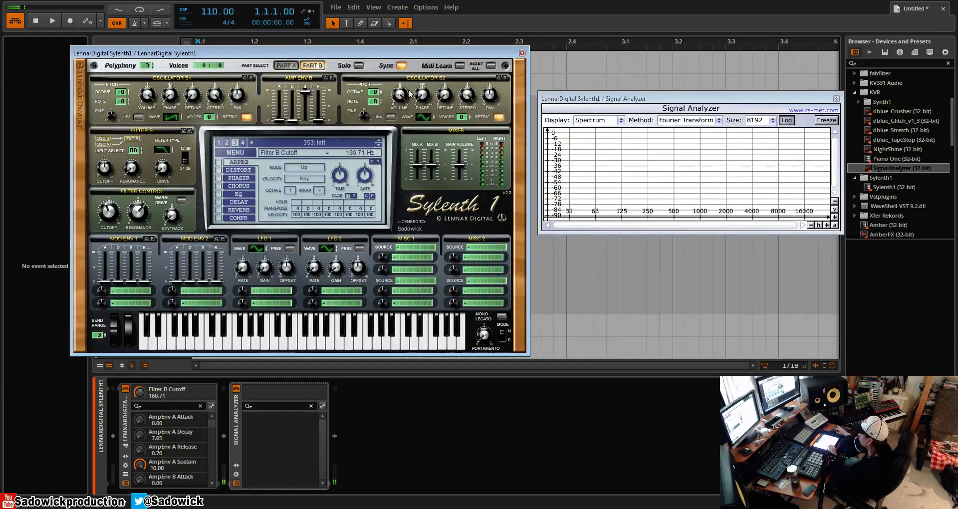
pyautogui.click(285, 66)
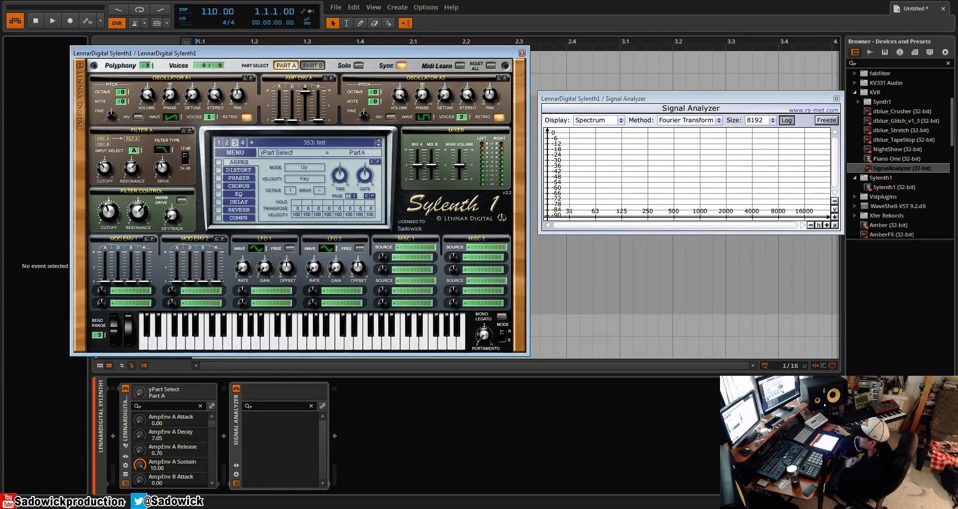
pyautogui.moveTo(368, 50); pyautogui.dragTo(356, 37)
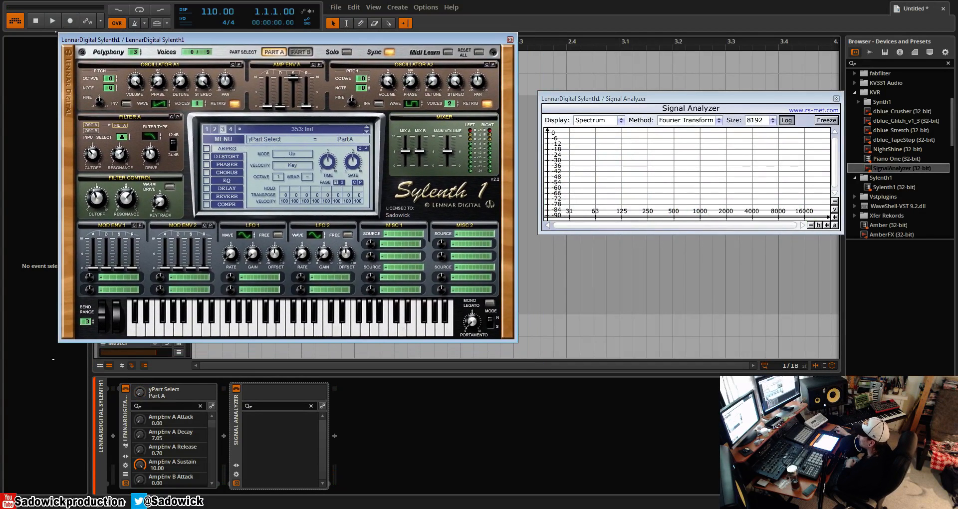